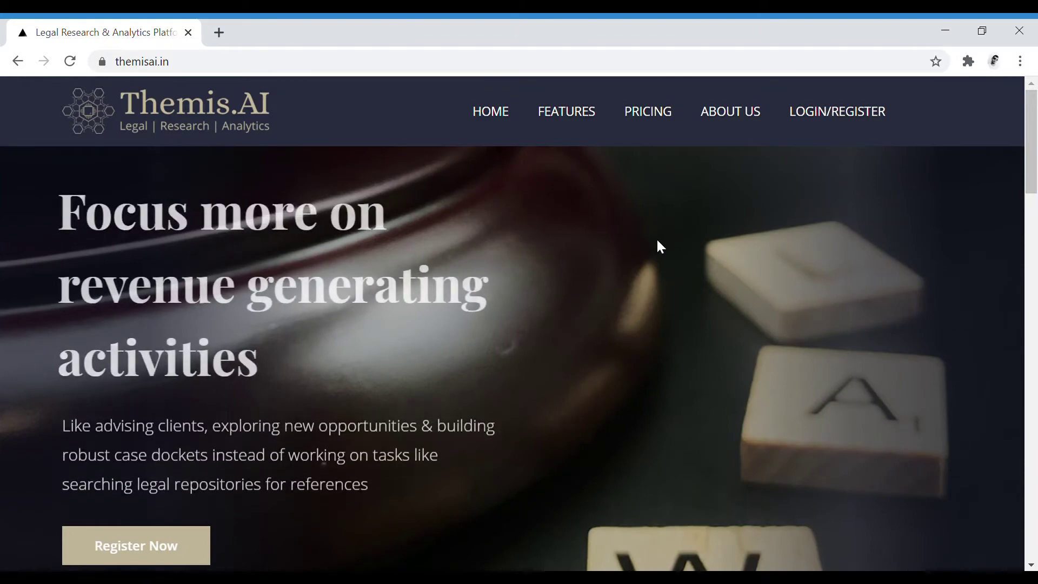
Step: Open the login page from themisai.in, check the membership registration form, and sign in with the prefilled credentials
left_click_drag(222, 69, 111, 62)
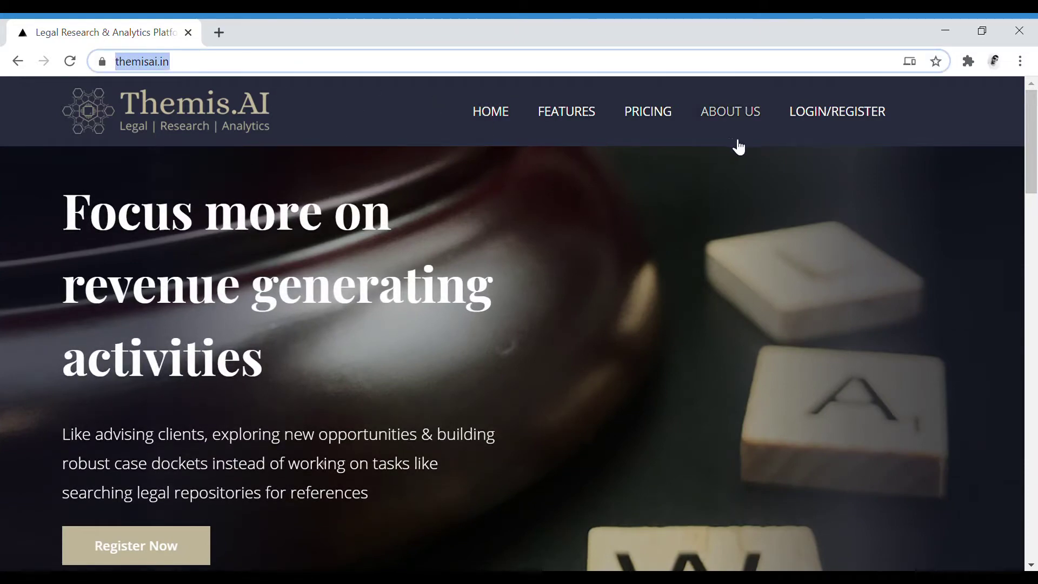
left_click(809, 120)
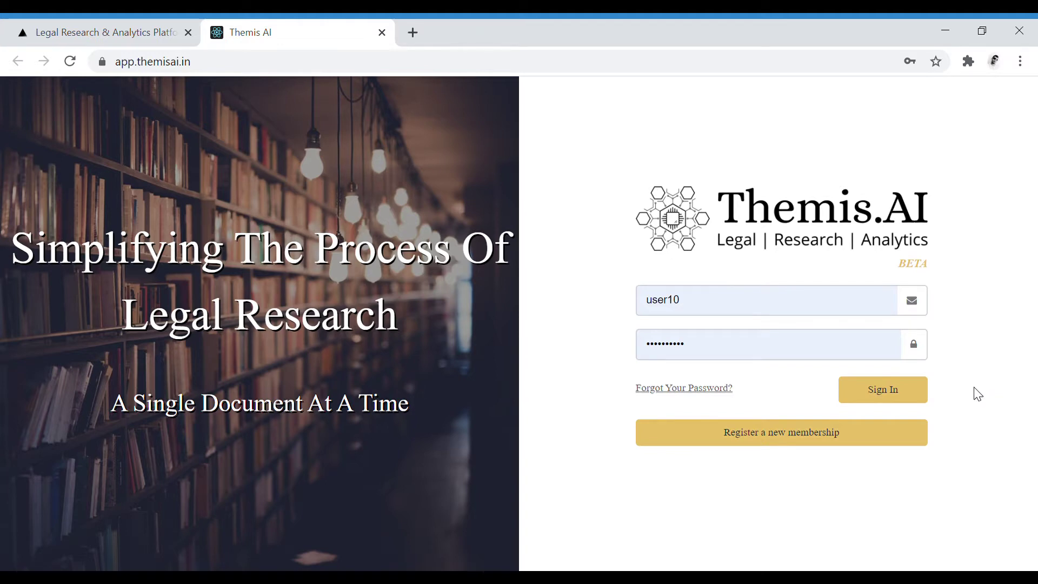
left_click(864, 437)
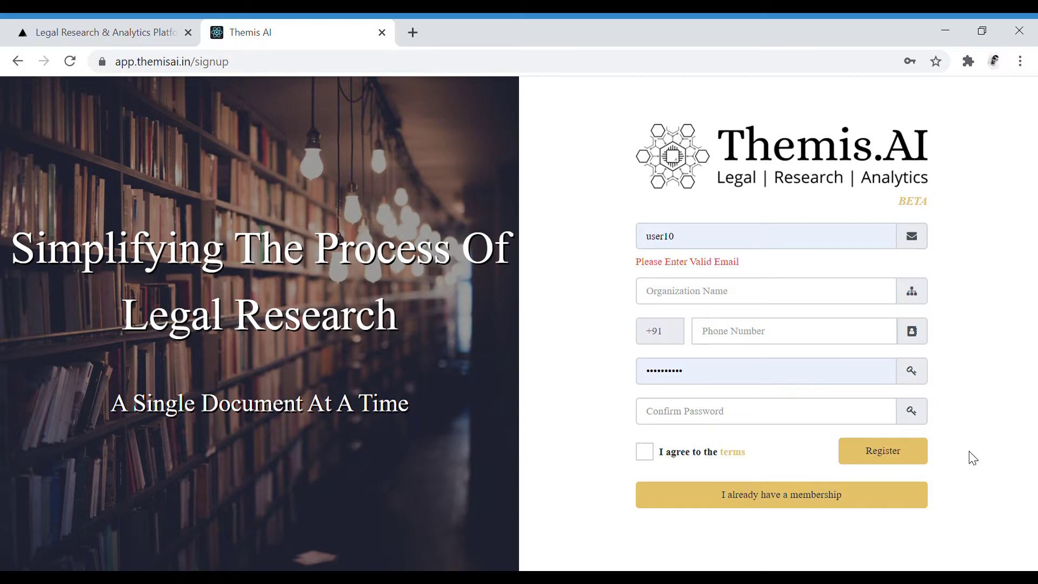
left_click(779, 502)
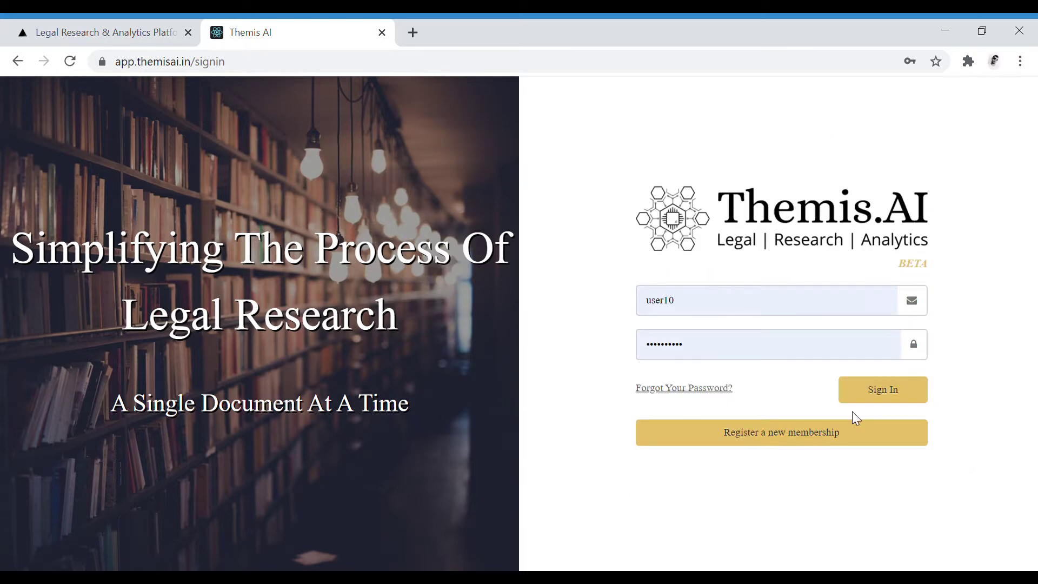
left_click(877, 401)
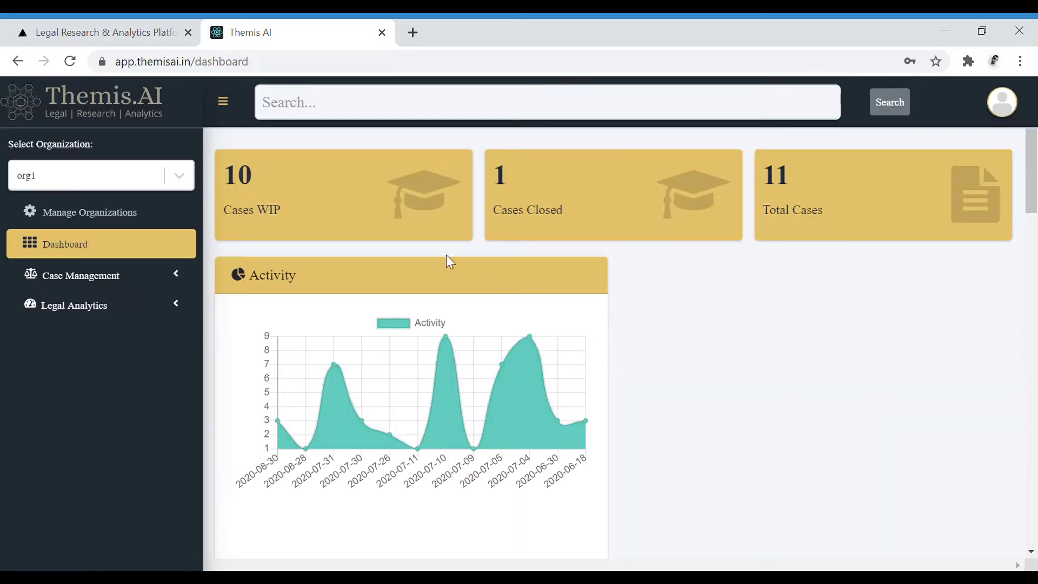
Step: Enter "modi" as the search term and browse the Case Name, Petitioner Name, Law and Respondent Name suggestions
left_click(313, 118)
type("modi")
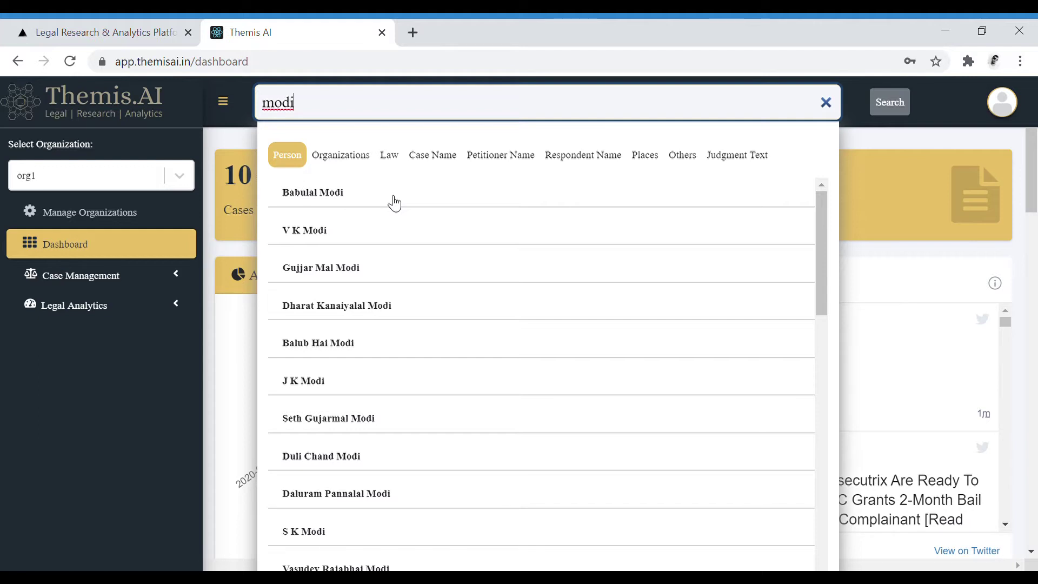
left_click(442, 161)
left_click(500, 164)
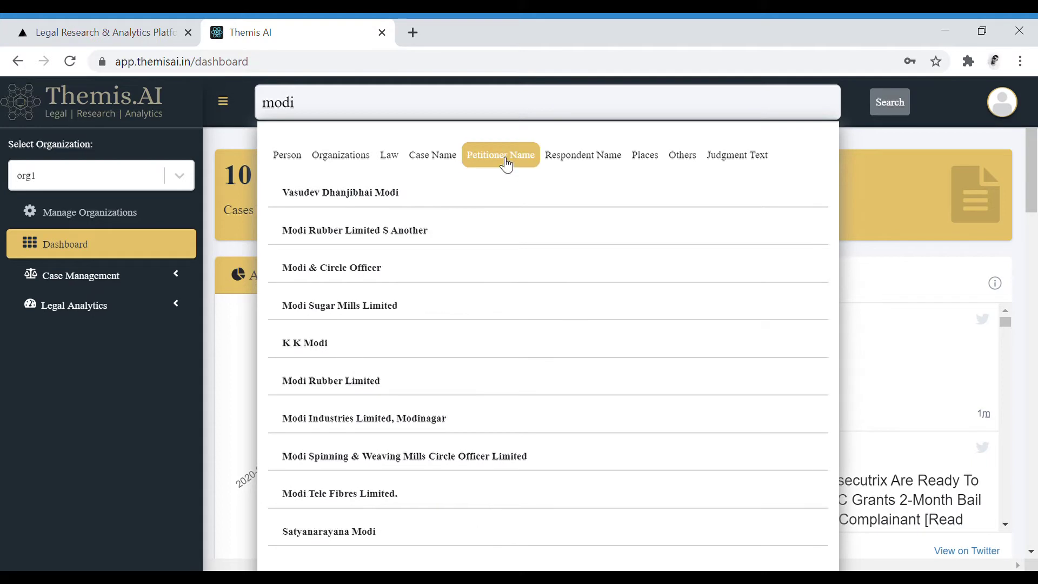
left_click(396, 163)
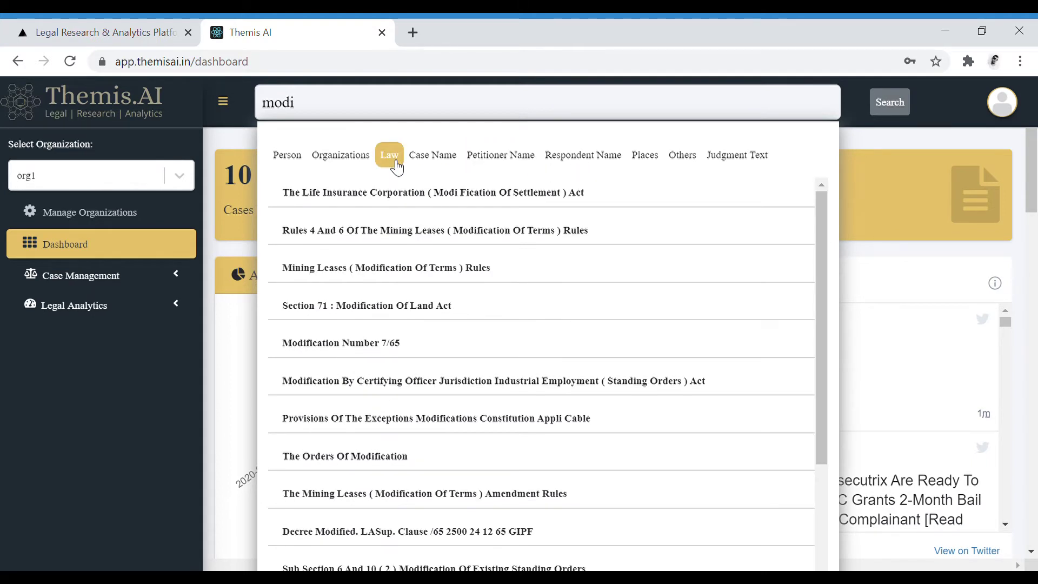
left_click(575, 162)
Step: Search judgements filtered by petitioner name Modi Industries Limited, Modinagar and organization Modi Industries Limited
left_click(500, 162)
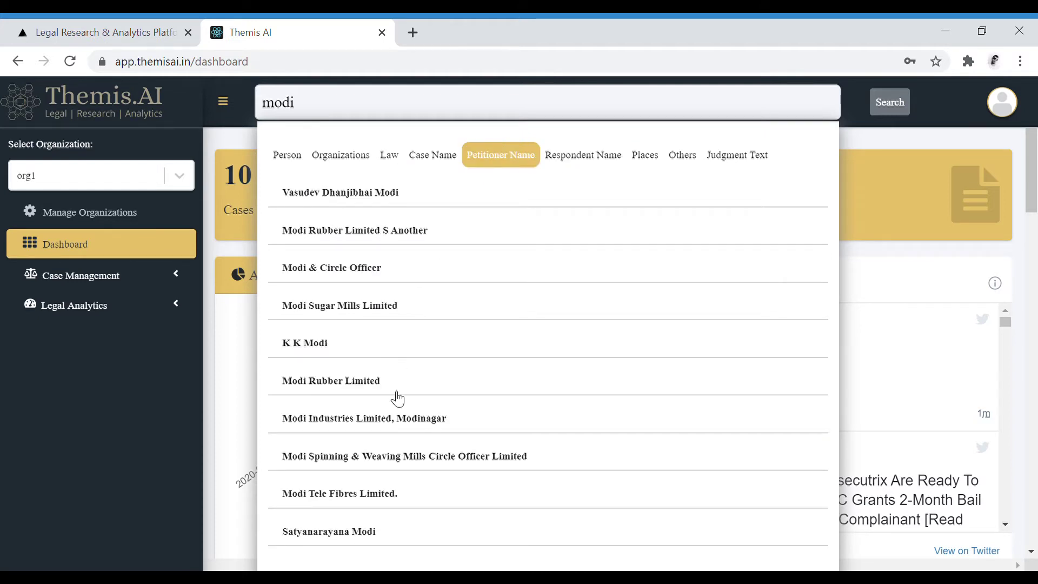
left_click(396, 424)
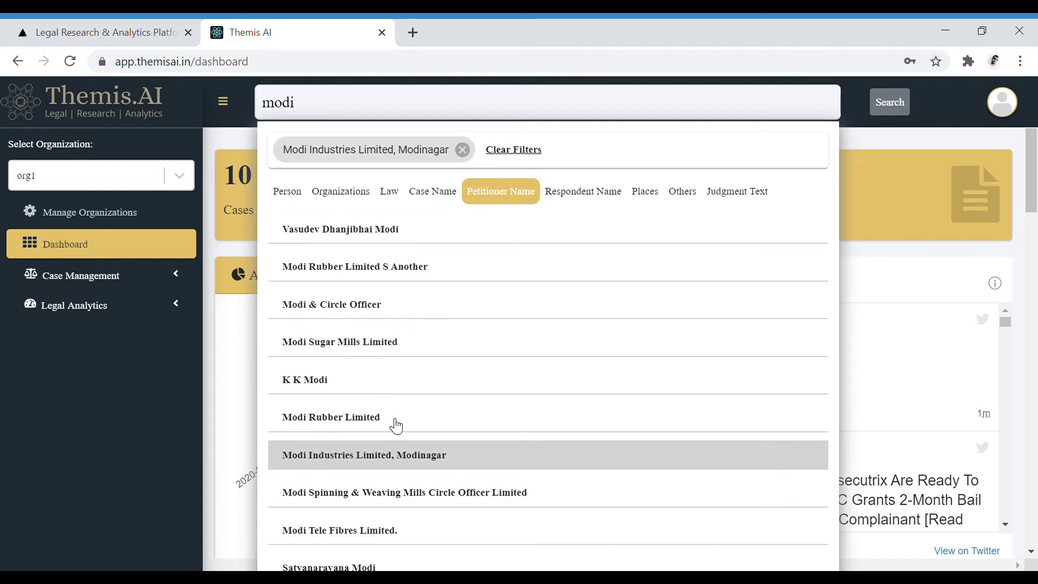
left_click(341, 192)
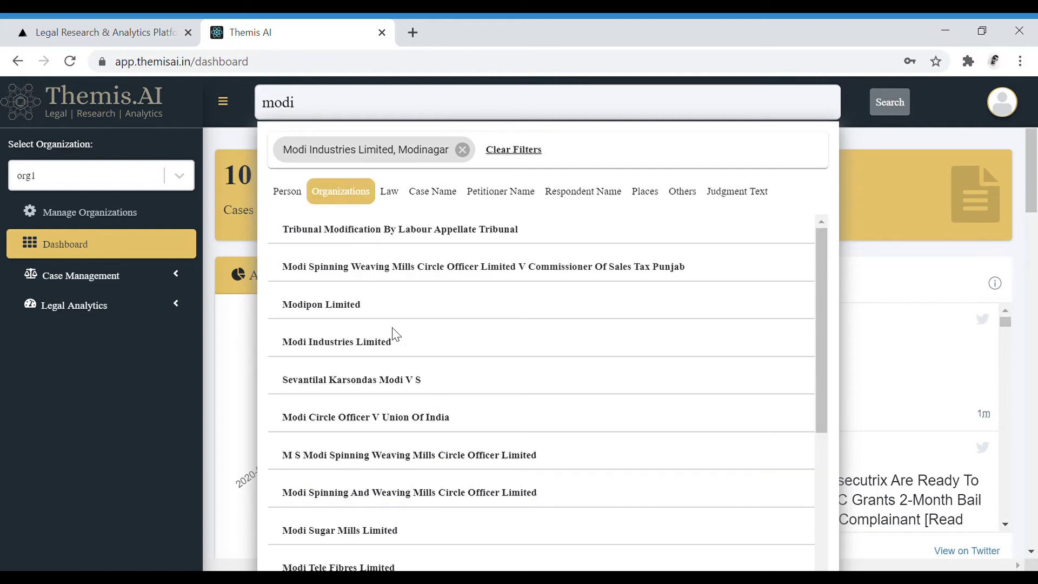
left_click(404, 347)
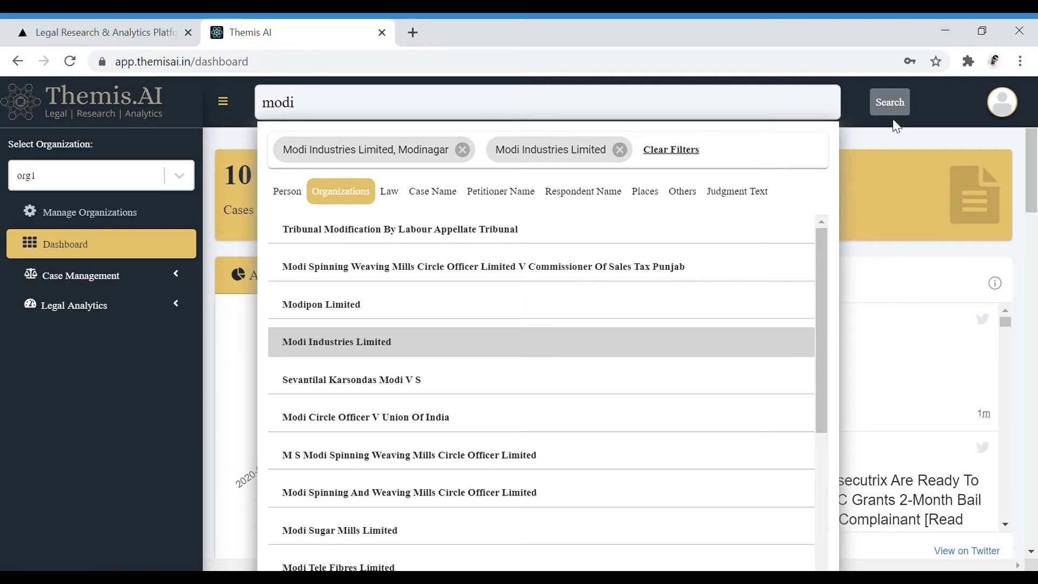
left_click(896, 99)
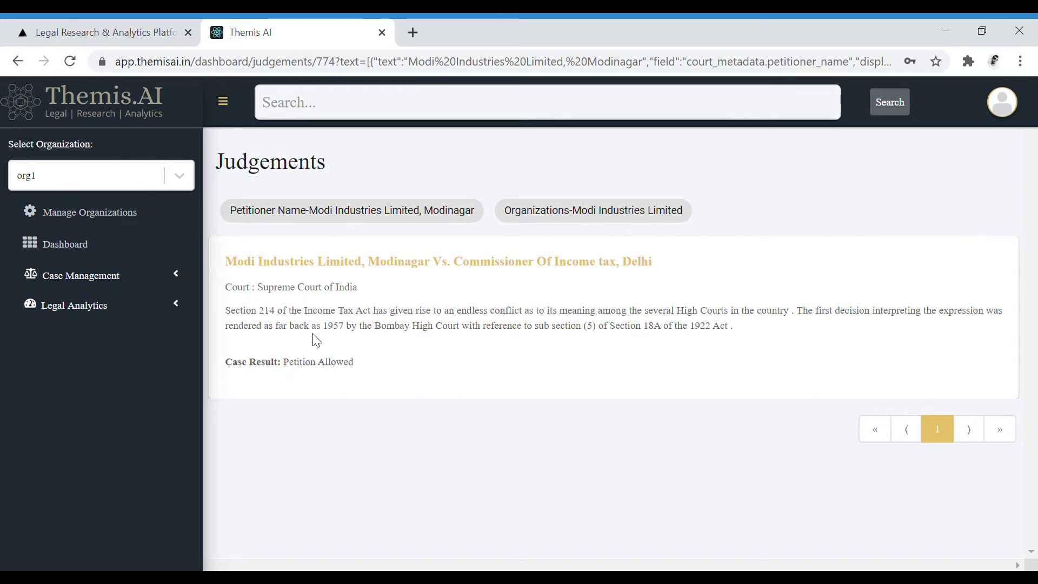
Step: Open the judgement Modi Industries Limited, Modinagar Vs. Commissioner Of Income tax, Delhi and skim its full page
left_click(484, 262)
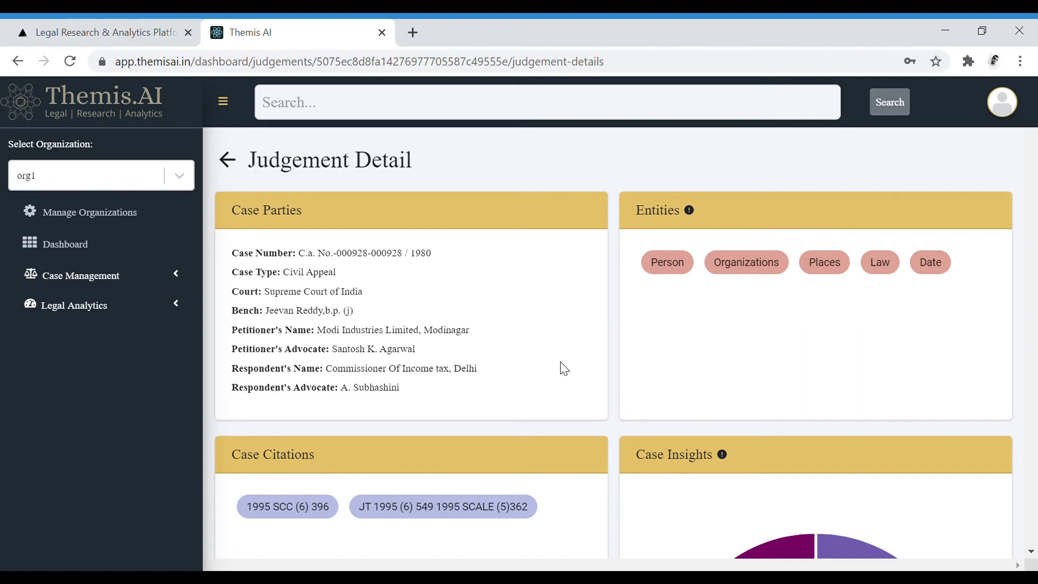
scroll(564, 368, "down", 14)
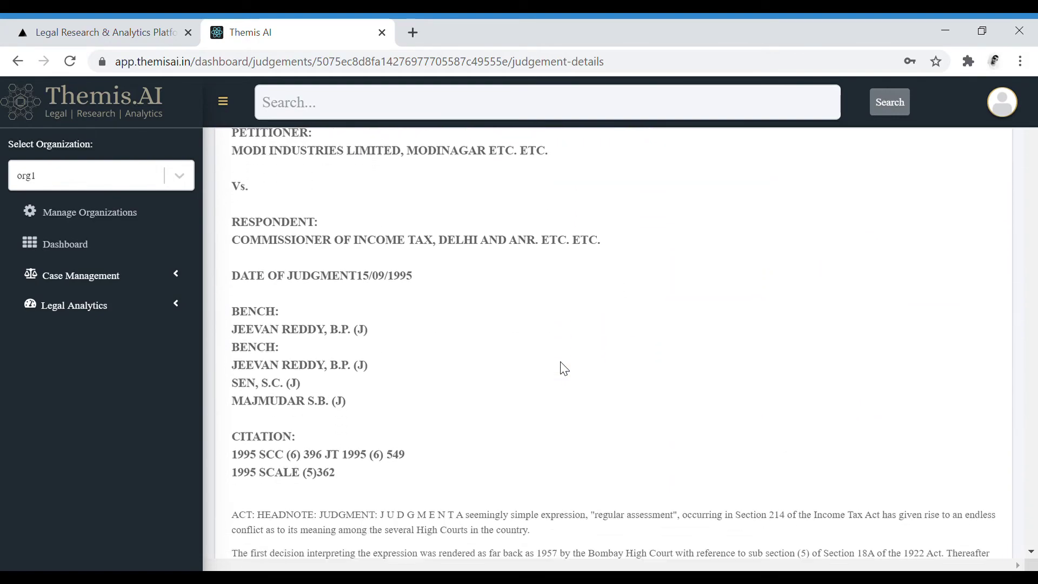
scroll(564, 368, "down", 7)
scroll(564, 368, "up", 20)
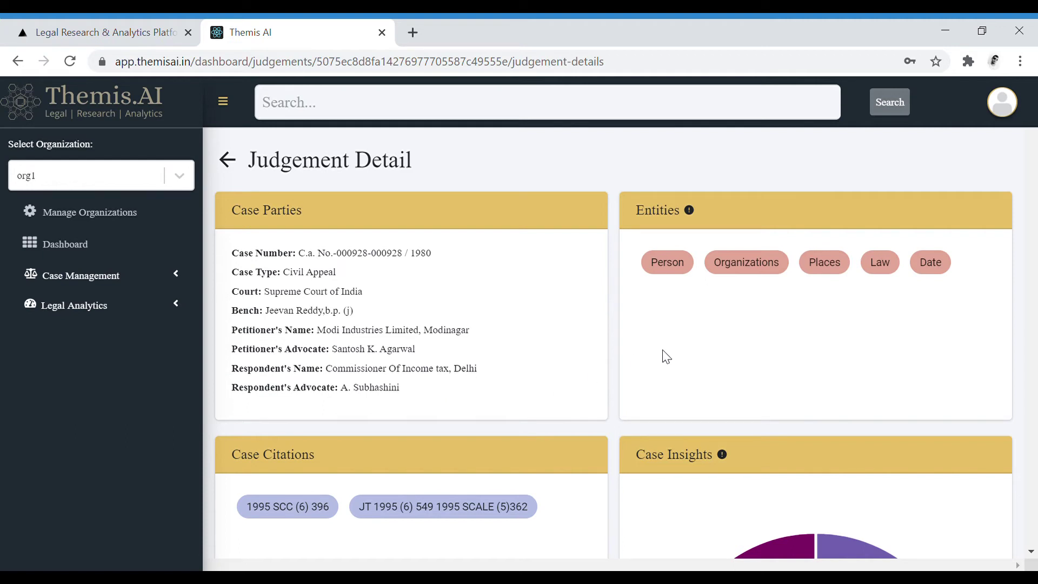
Step: View the judgement's Person, Places, Law and Organizations entities, closing each list after viewing it
left_click(670, 270)
left_click(781, 306)
left_click(824, 270)
left_click(862, 306)
left_click(889, 268)
left_click(915, 298)
left_click(745, 268)
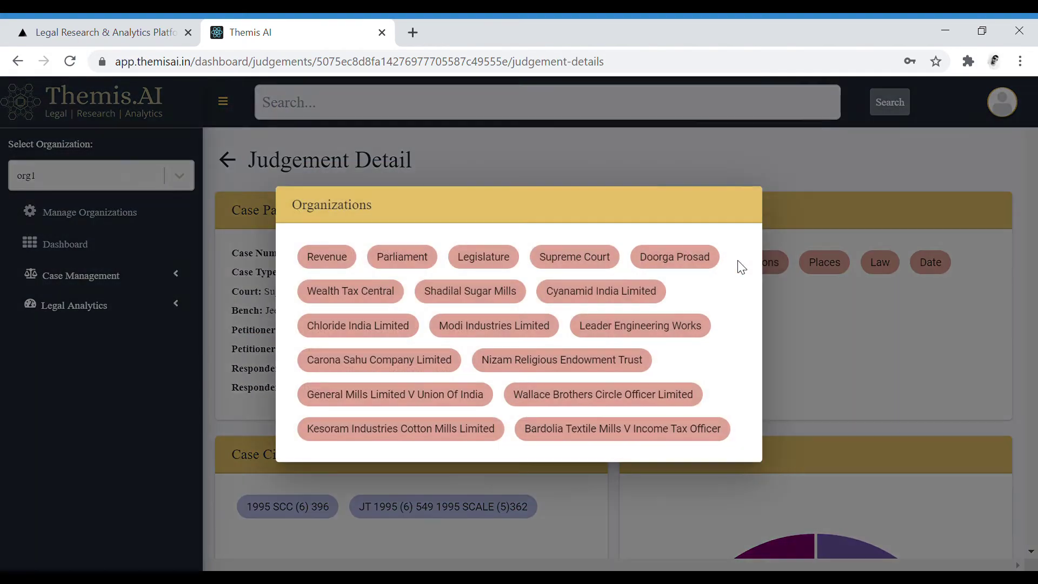
left_click(858, 333)
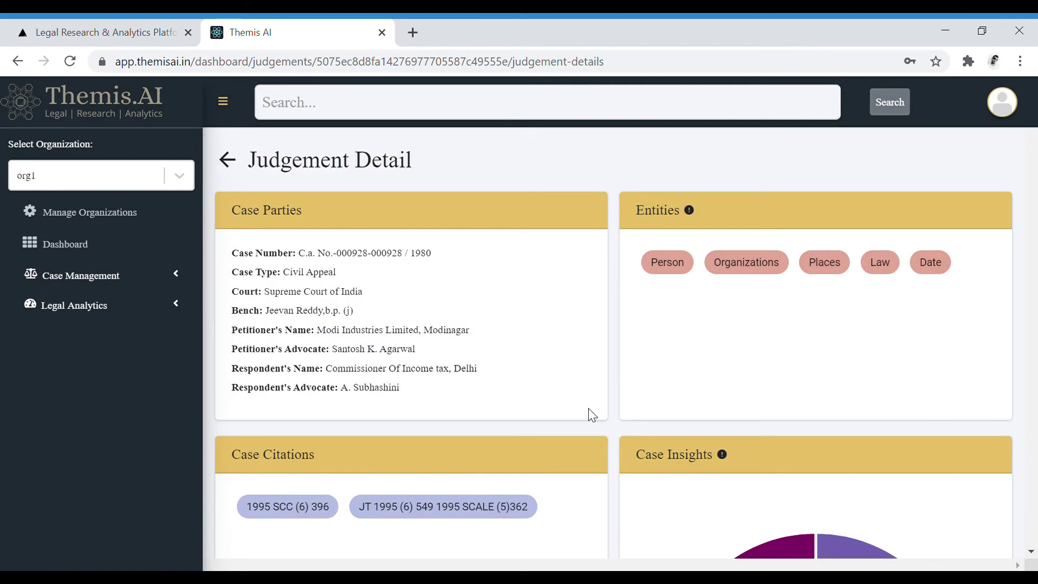
Step: Examine the case citations and view the Issue, Conclusion, Legal_Test and Axiom sections of the case insights chart
scroll(590, 412, "down", 1)
scroll(730, 362, "down", 1)
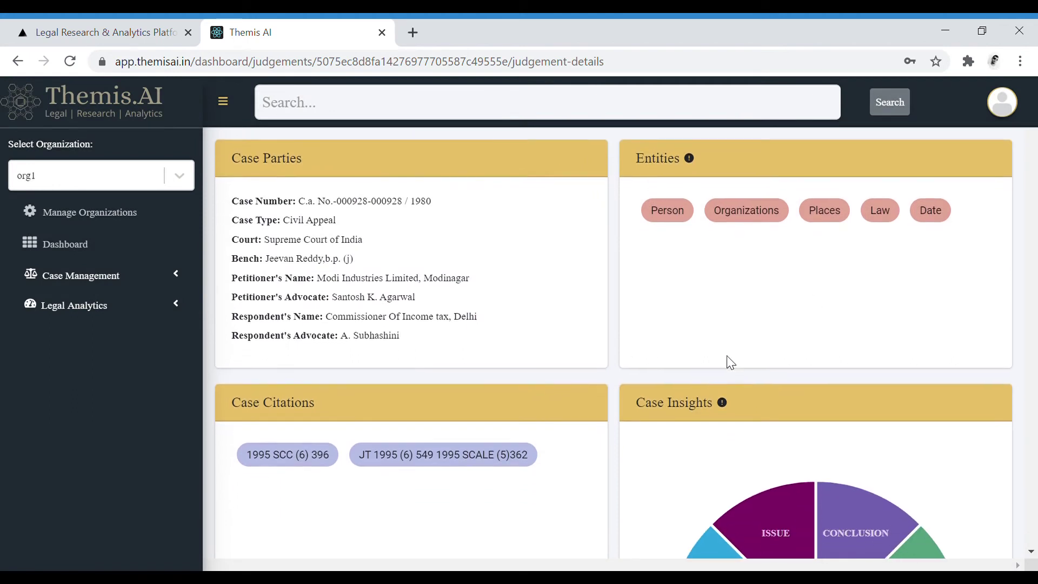
scroll(730, 361, "down", 2)
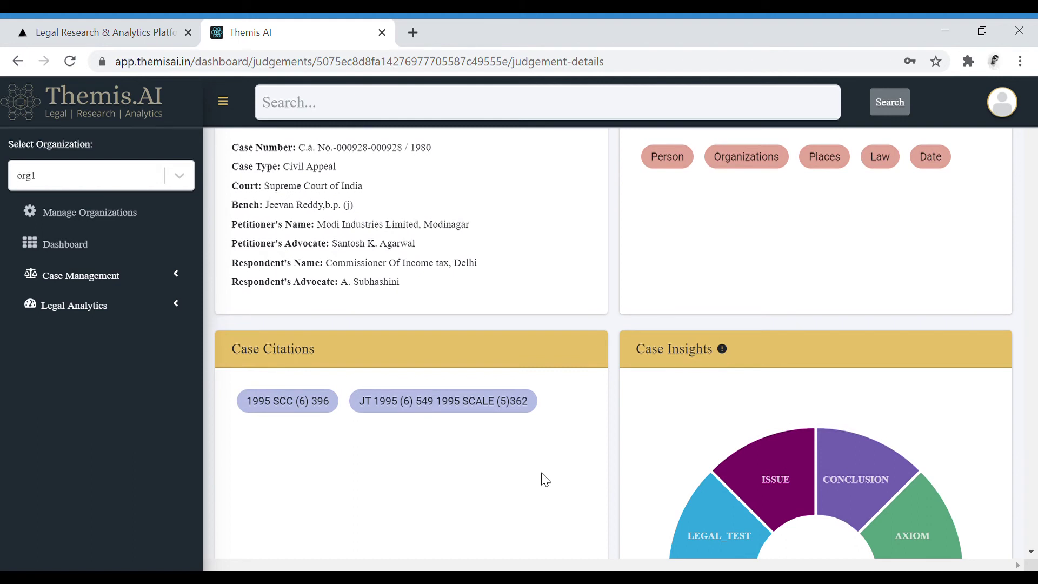
scroll(545, 479, "down", 1)
scroll(544, 479, "down", 2)
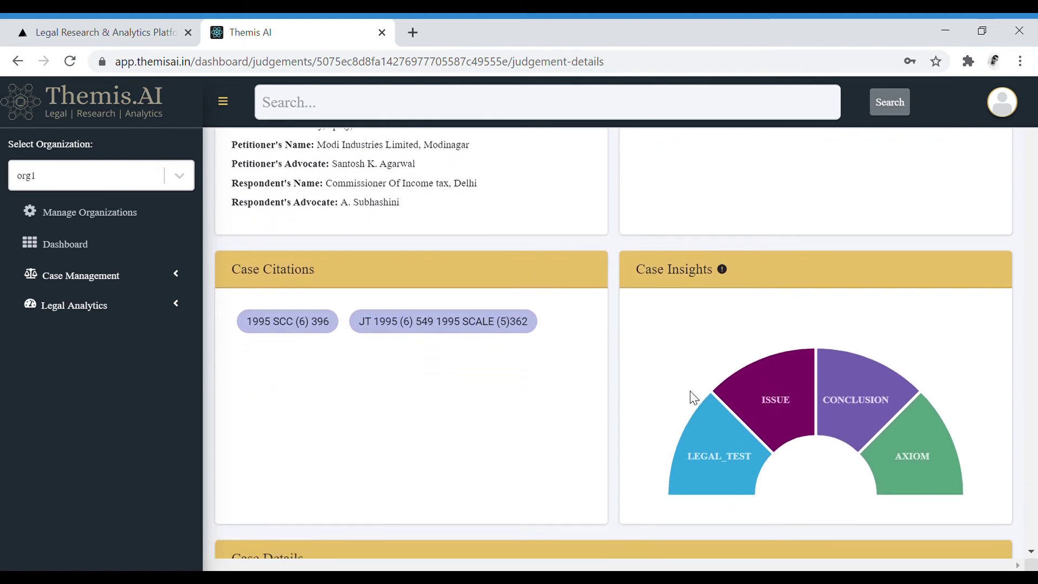
scroll(690, 377, "down", 1)
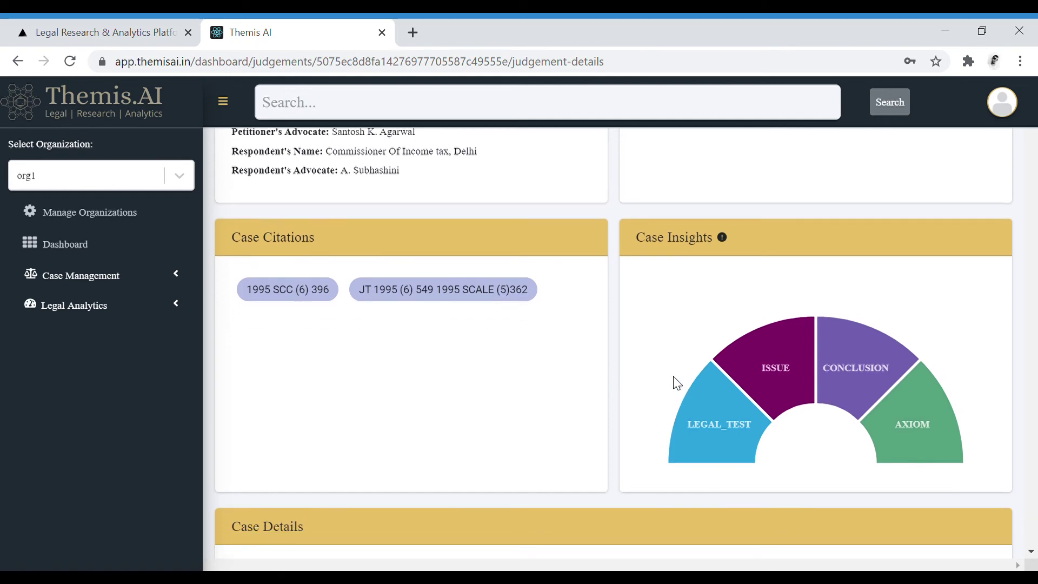
left_click(765, 382)
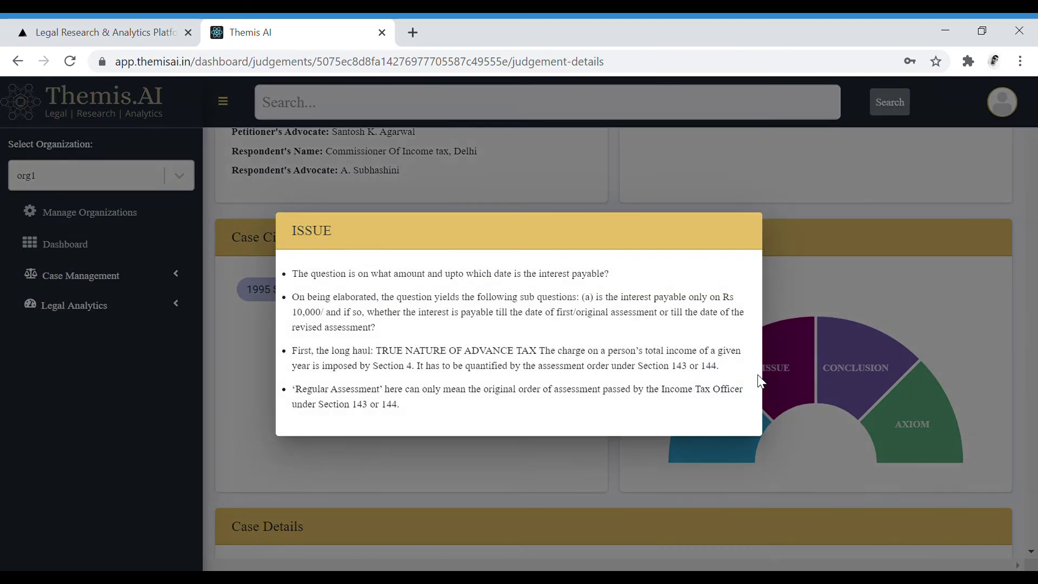
left_click(904, 298)
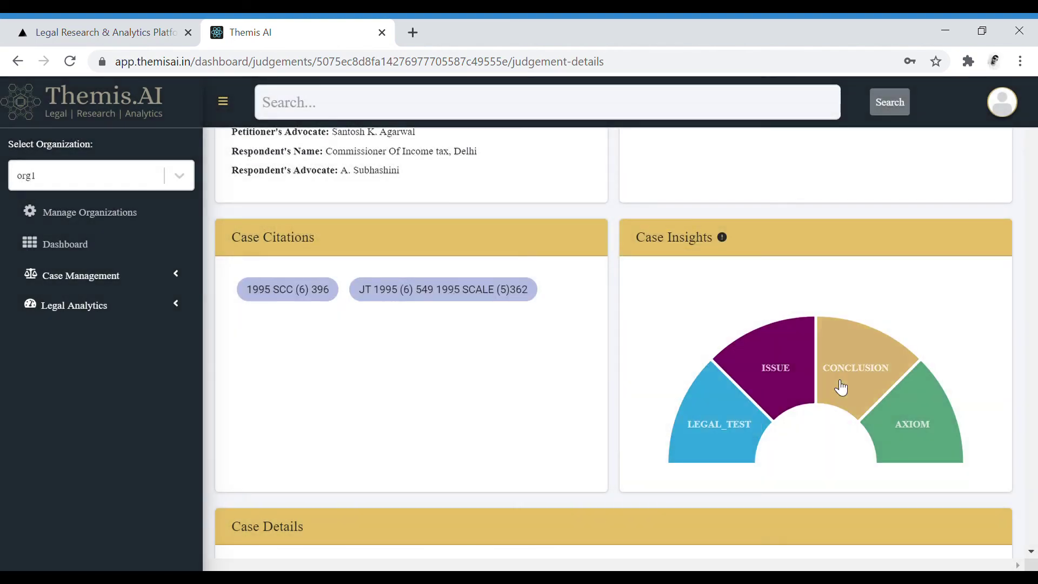
left_click(836, 381)
left_click(896, 300)
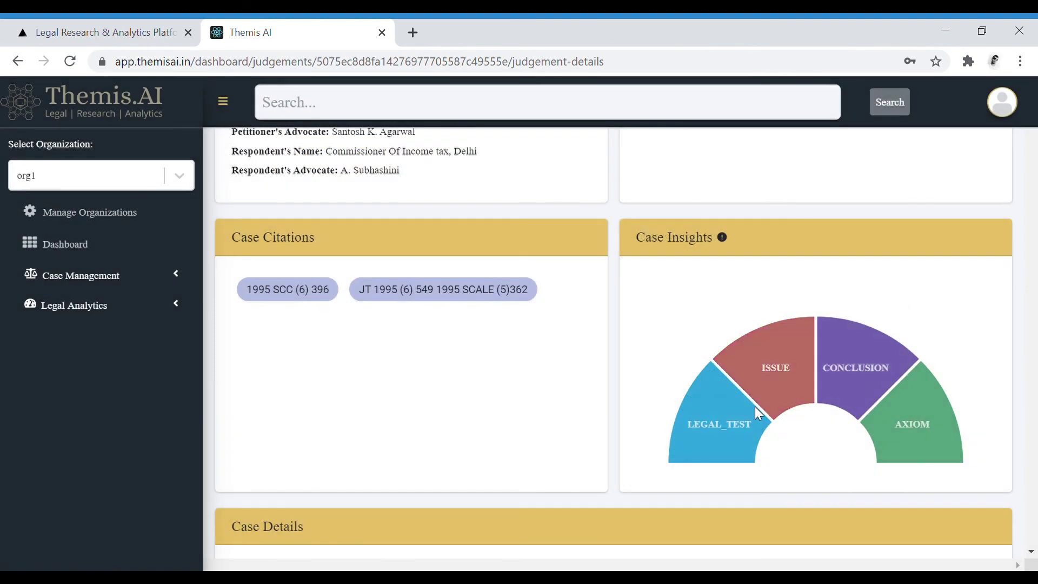
left_click(760, 413)
left_click(914, 307)
left_click(924, 408)
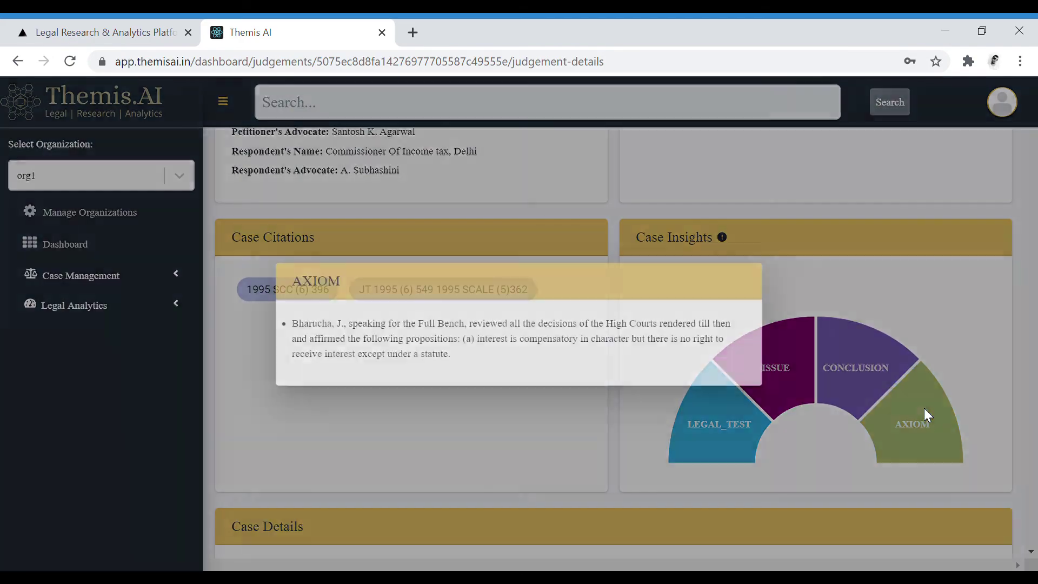
left_click(941, 348)
Step: Skim the judgement text under Case Details and return to the beginning of the Judgement Detail page
scroll(941, 348, "down", 10)
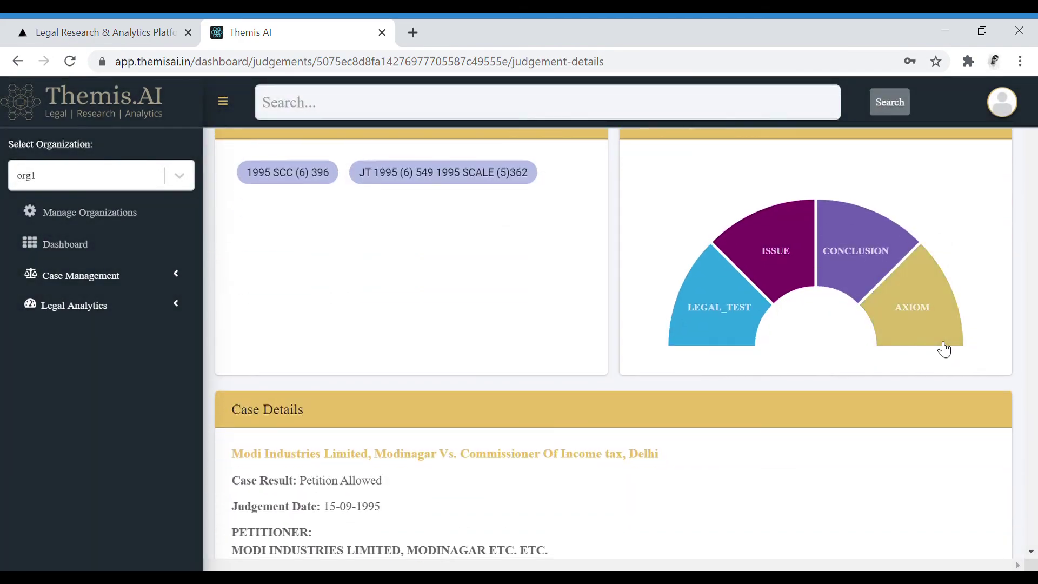
scroll(947, 340, "down", 9)
scroll(947, 339, "up", 20)
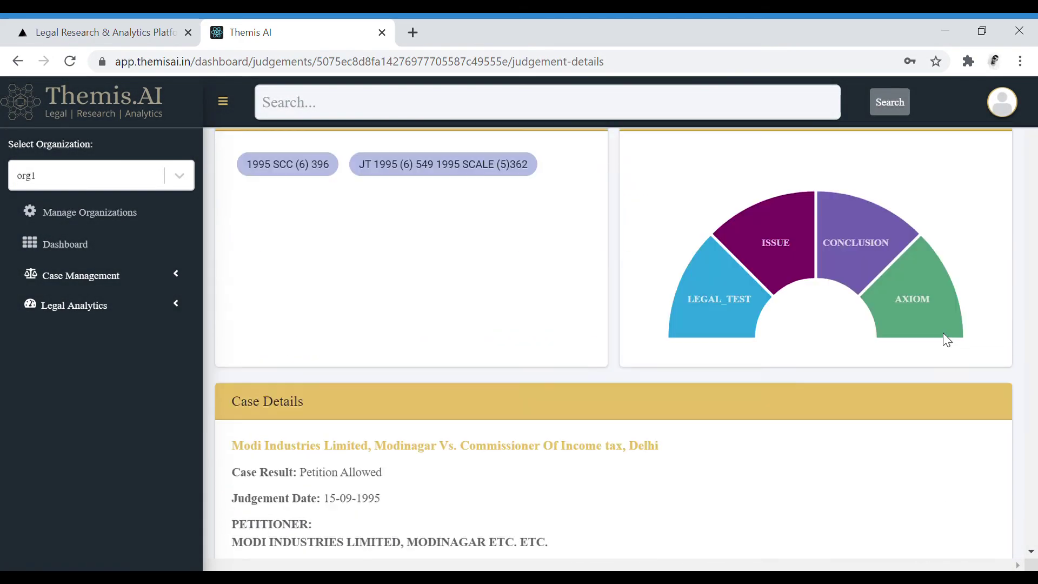
scroll(947, 339, "down", 1)
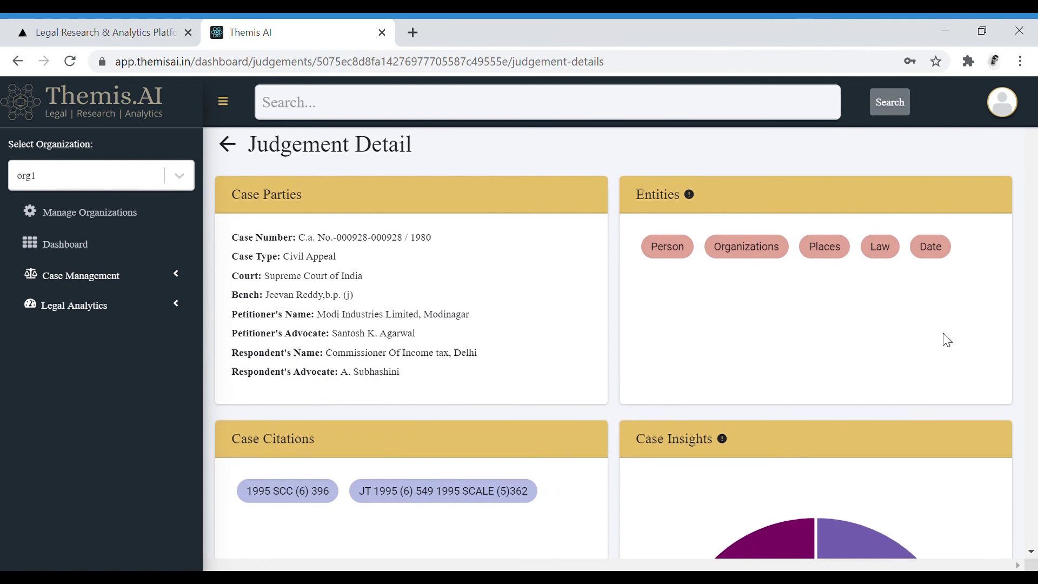
scroll(948, 339, "up", 1)
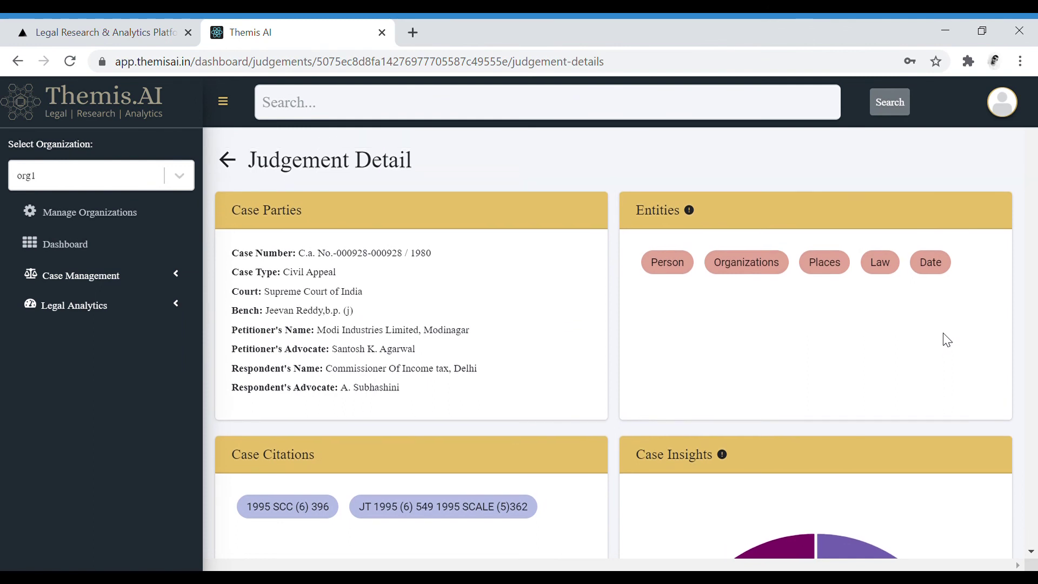